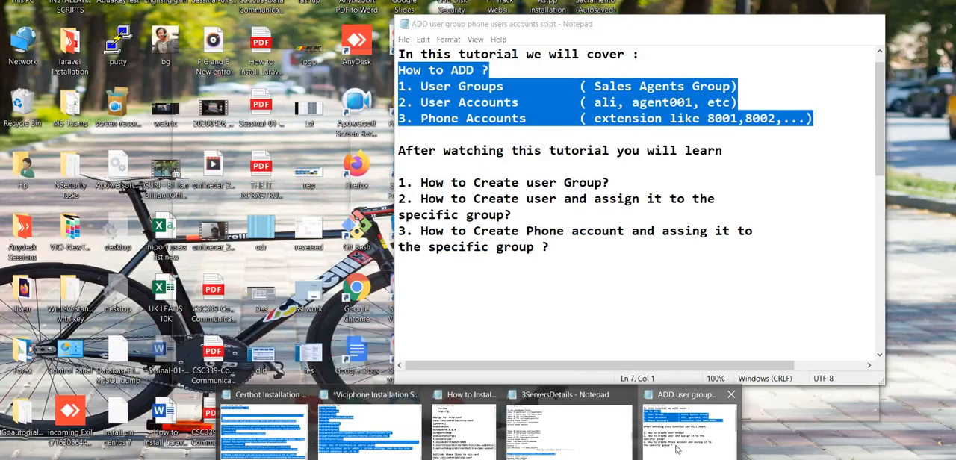
Step: Switch to the Notepad script and review its outline of user groups, user accounts, phone accounts and learning goals
click(675, 449)
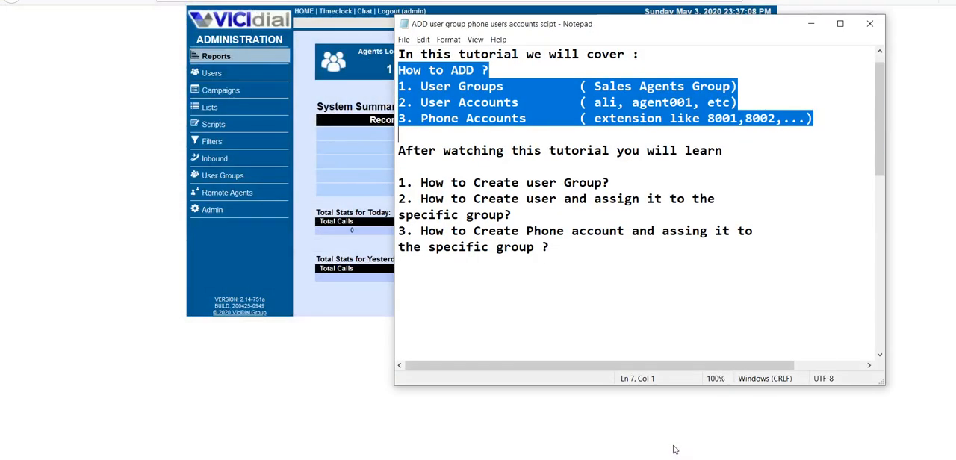
drag(516, 26, 599, 106)
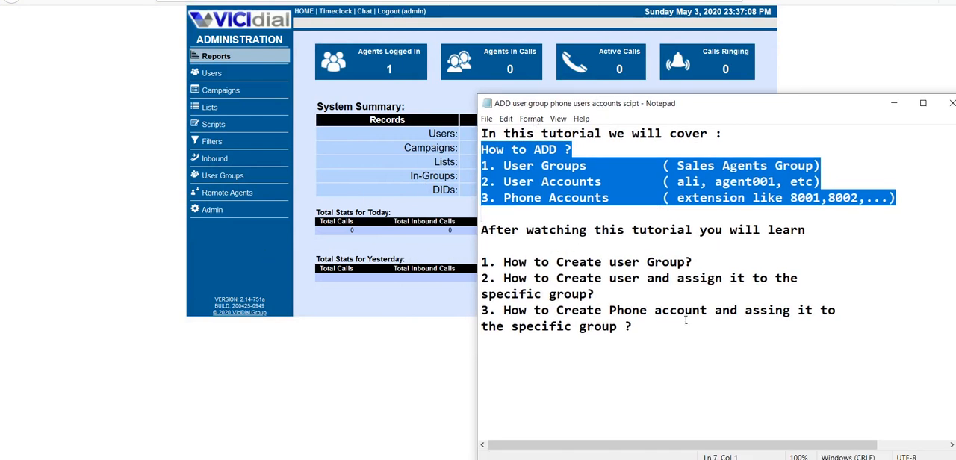
click(672, 393)
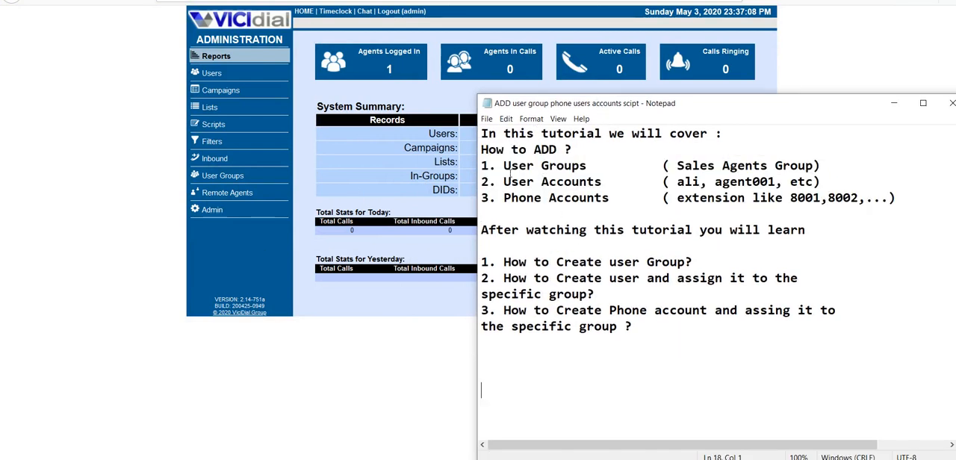
drag(504, 165, 602, 166)
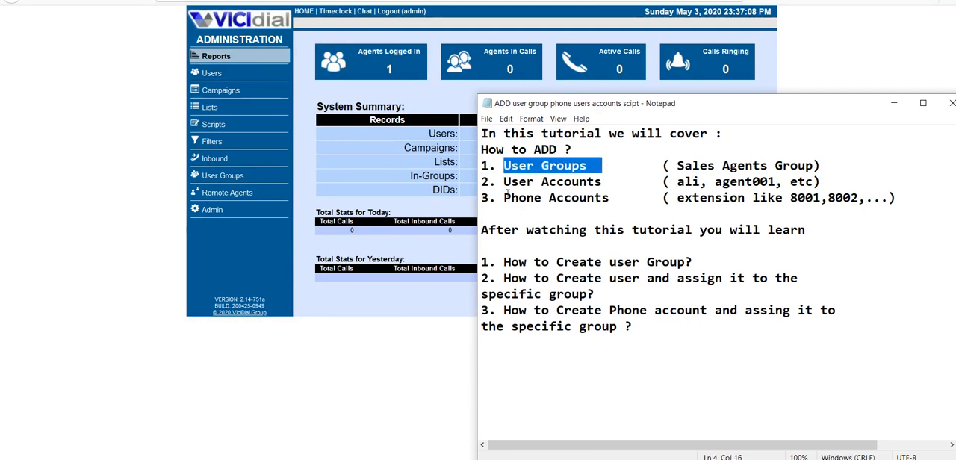
drag(504, 181, 609, 188)
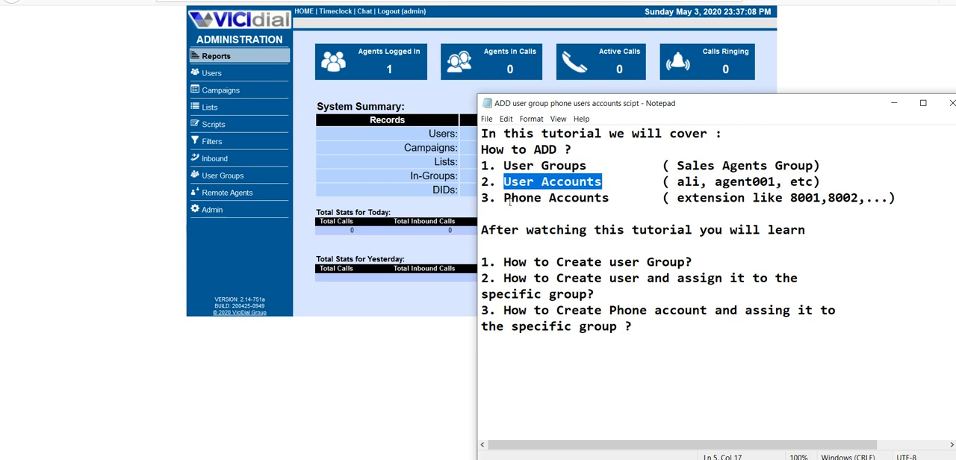
drag(509, 201, 632, 200)
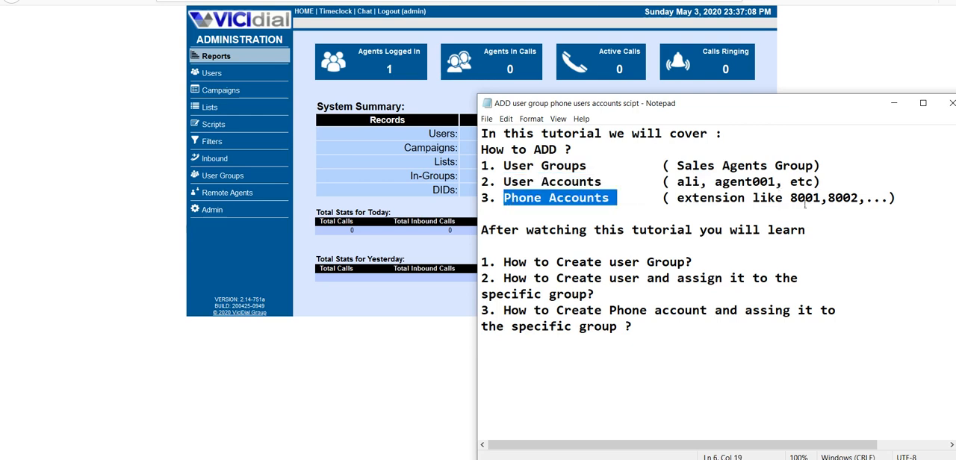
drag(483, 234, 744, 243)
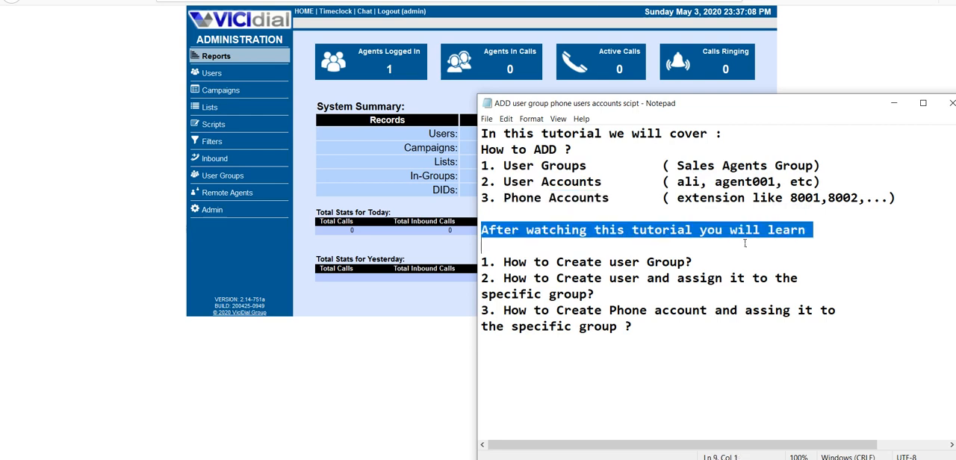
drag(506, 262, 704, 262)
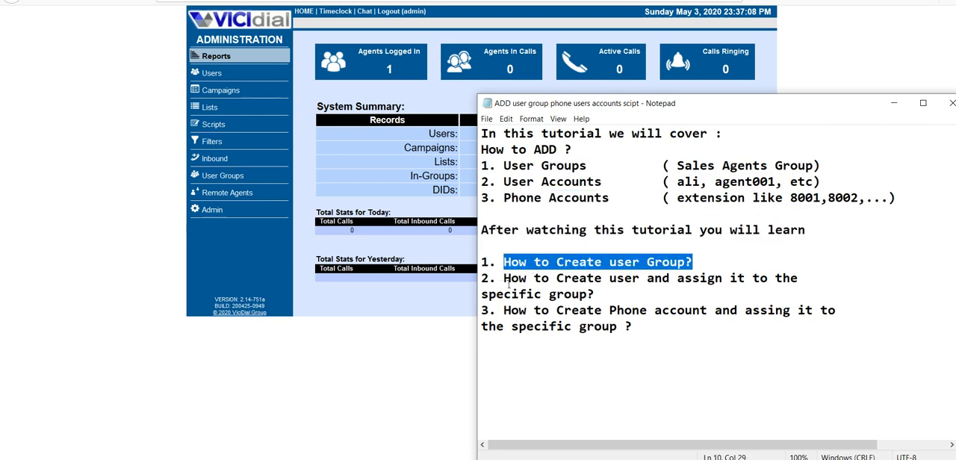
drag(505, 278, 801, 292)
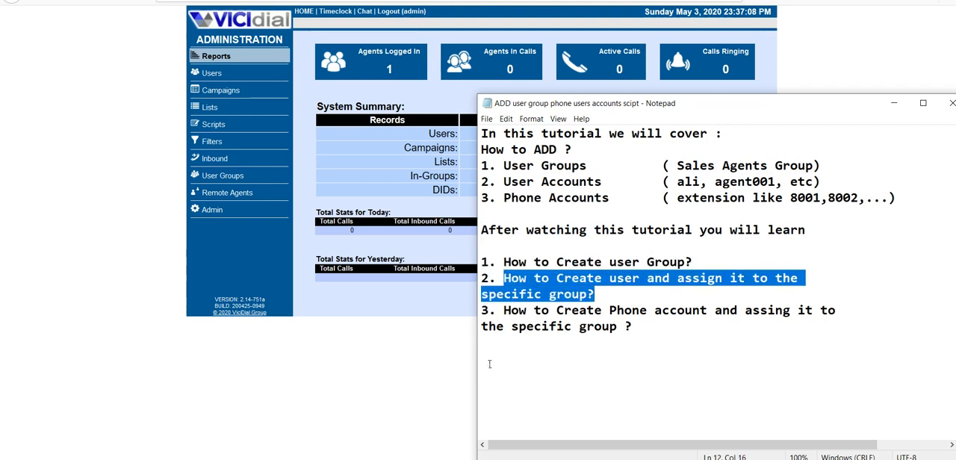
drag(505, 312, 662, 337)
Step: Add the line "Lets begin." below the outline in the script and switch back to the VICIdial administration page
click(662, 337)
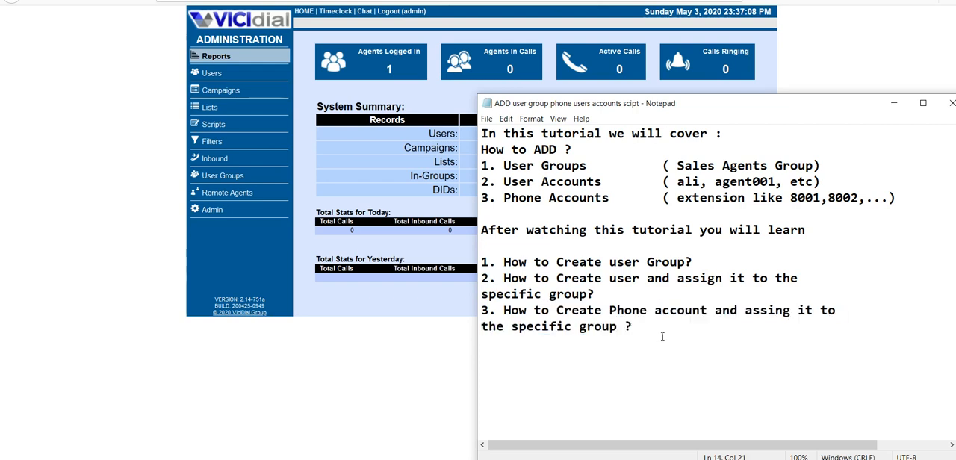
key(Return)
key(Return)
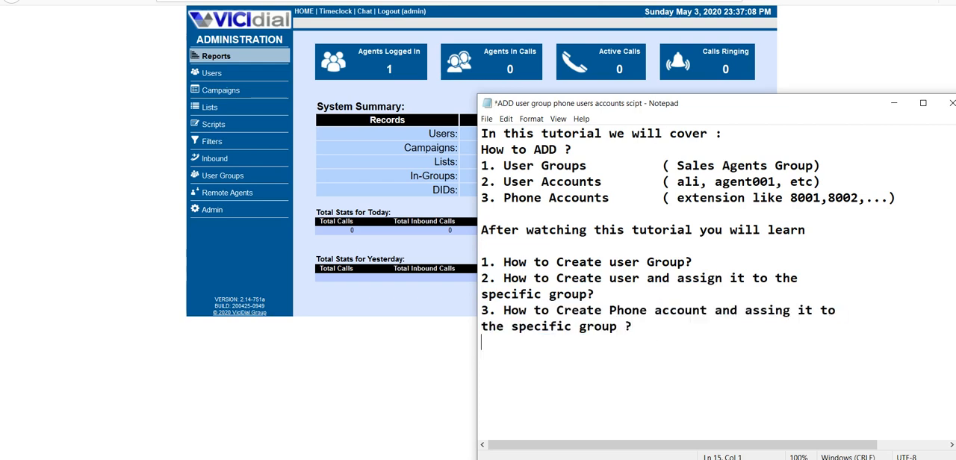
text(Lets begin)
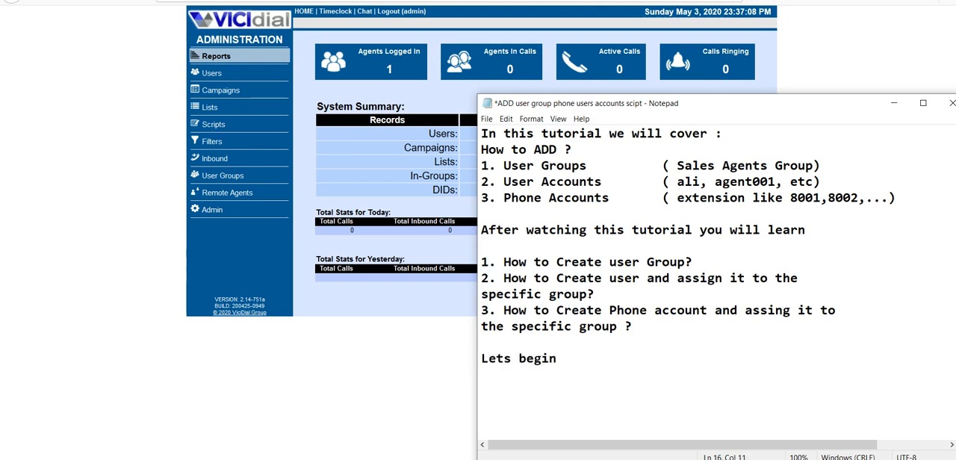
text(..)
click(394, 357)
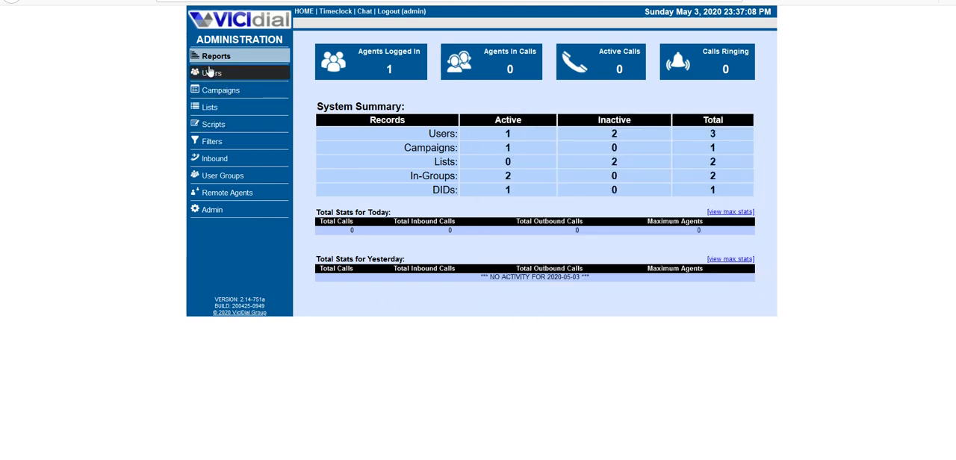
Step: Start a new user group and set its group name to SALES
click(227, 177)
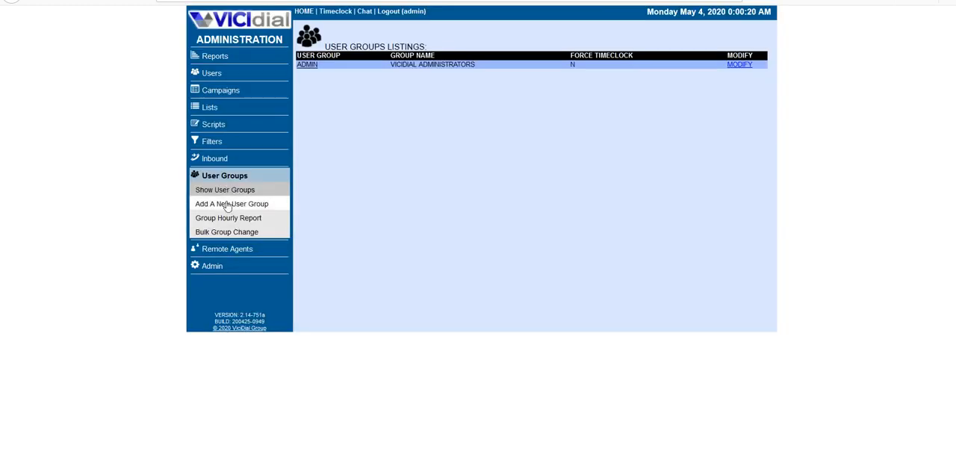
click(215, 206)
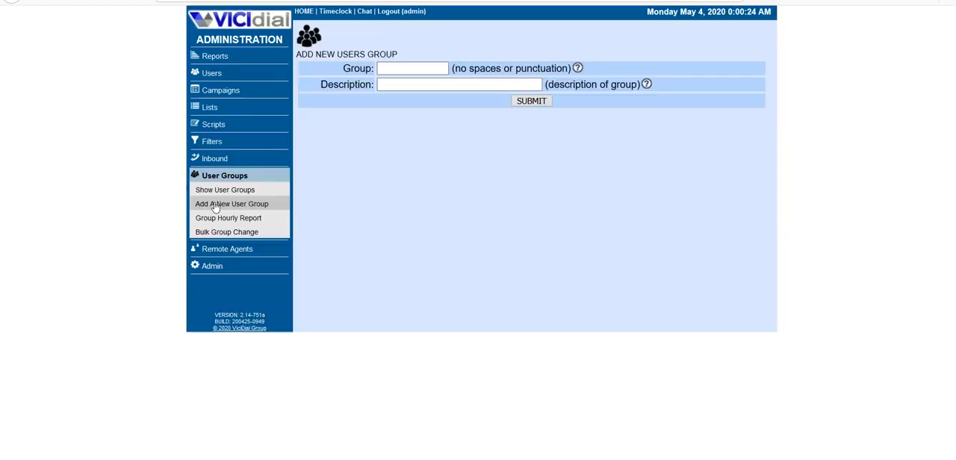
click(397, 76)
text(SA)
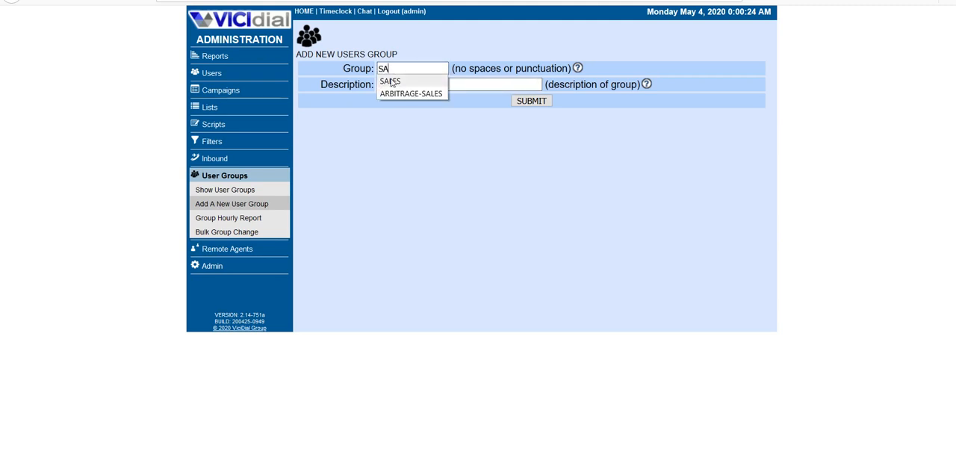
click(390, 81)
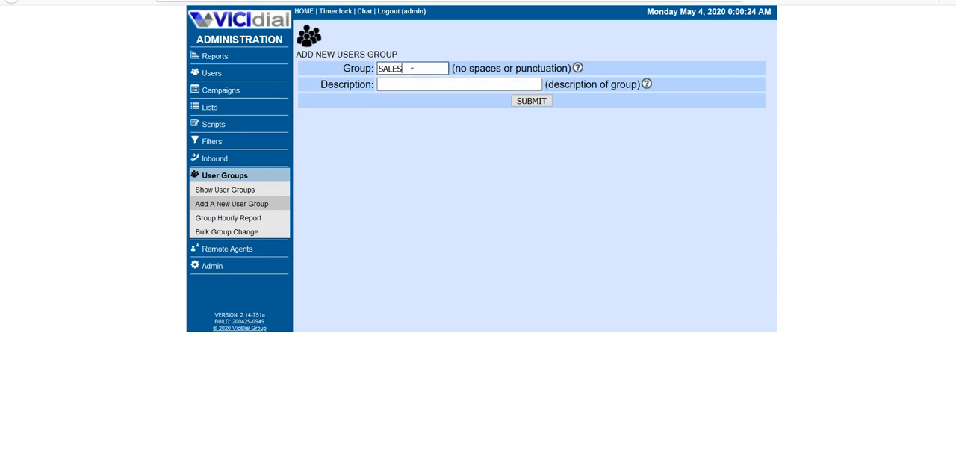
click(413, 69)
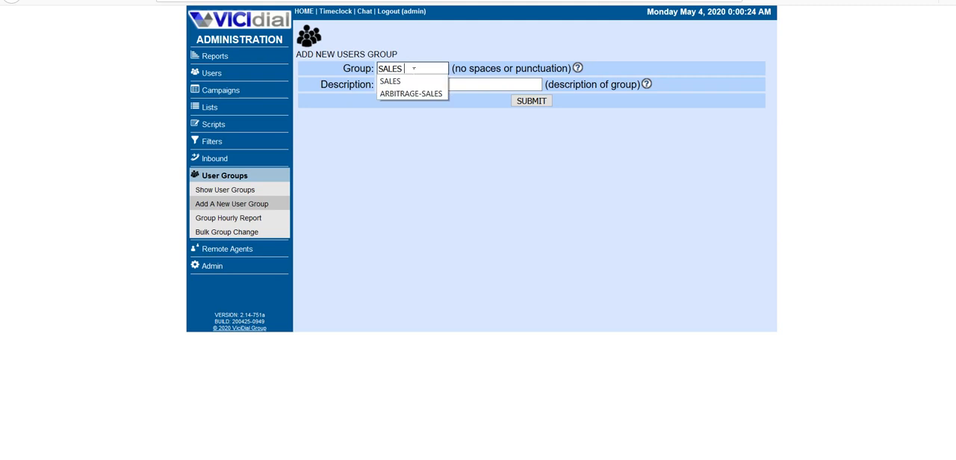
click(355, 141)
Step: Describe the new group as SALES AGENTS and submit it
click(403, 88)
text(A)
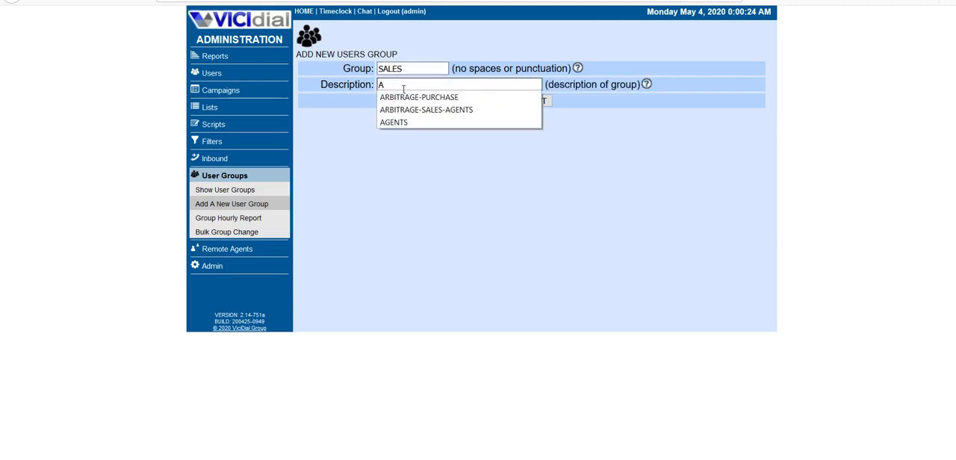
key(BackSpace)
text(S)
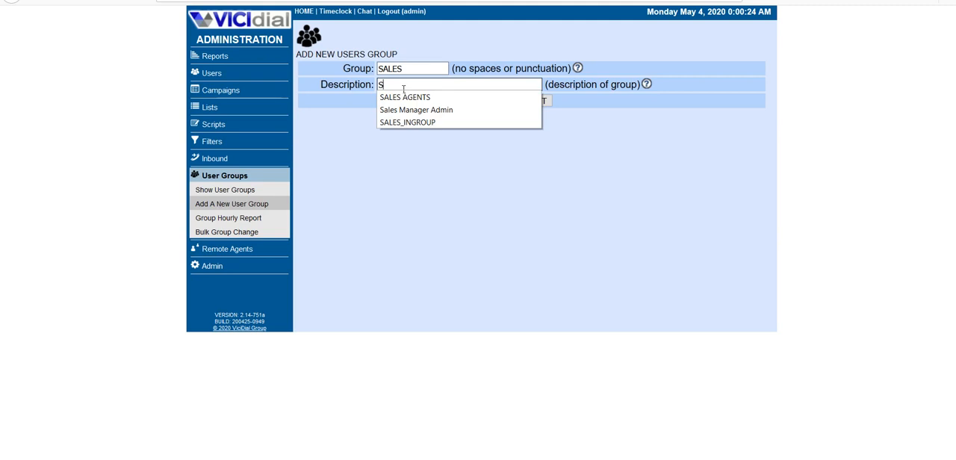
click(401, 98)
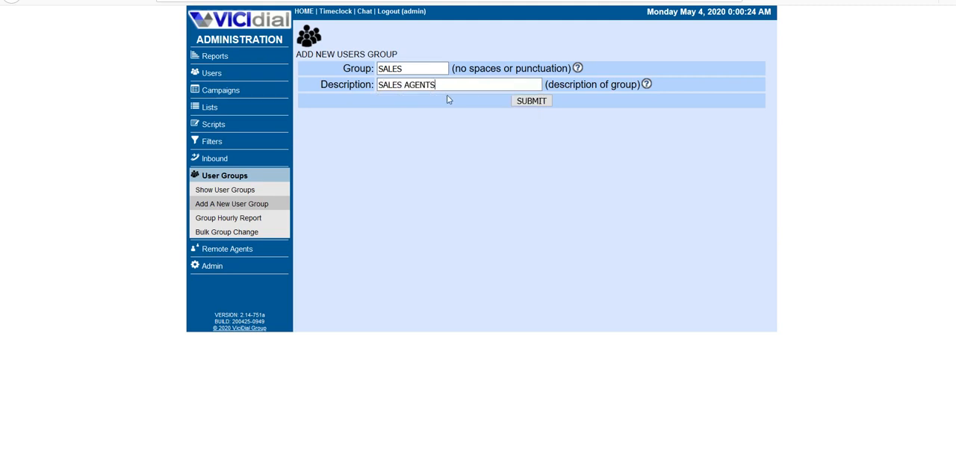
click(534, 108)
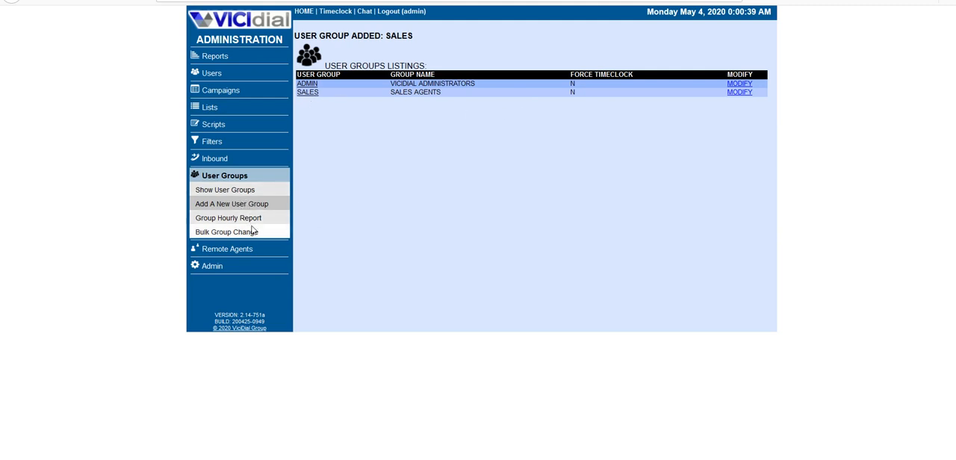
Step: Start adding a new user and set the user number to agent001
click(212, 73)
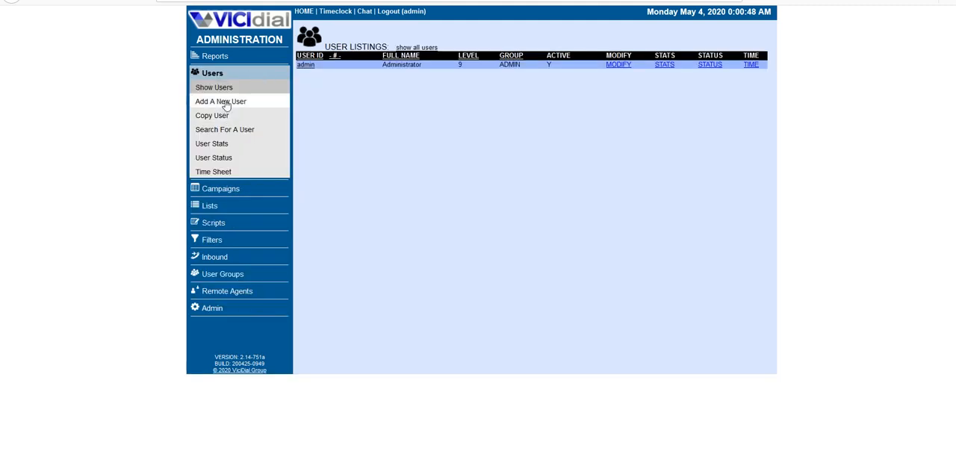
click(226, 102)
click(387, 69)
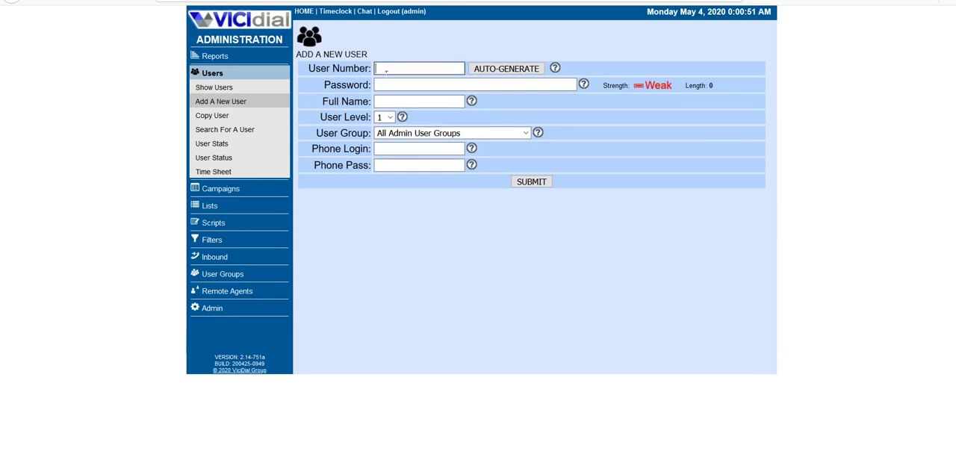
text(agent)
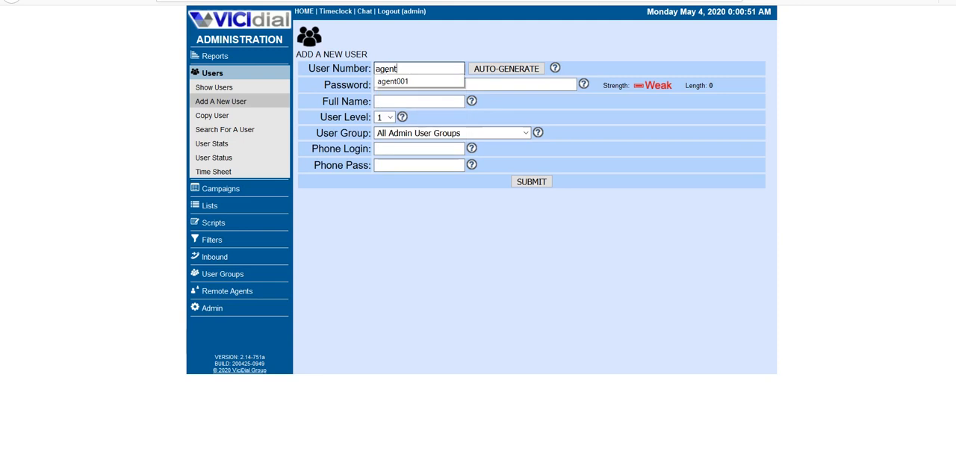
click(398, 83)
Step: Enter the account password for the new user
click(392, 90)
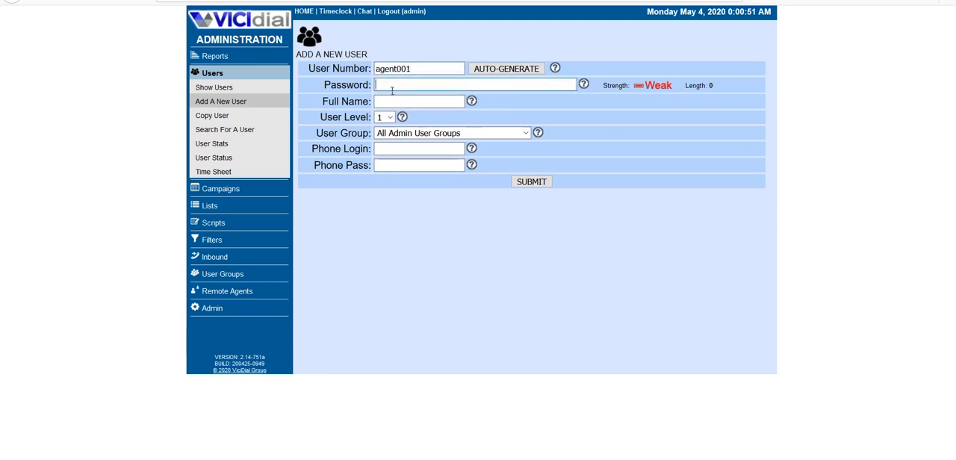
text(a)
key(BackSpace)
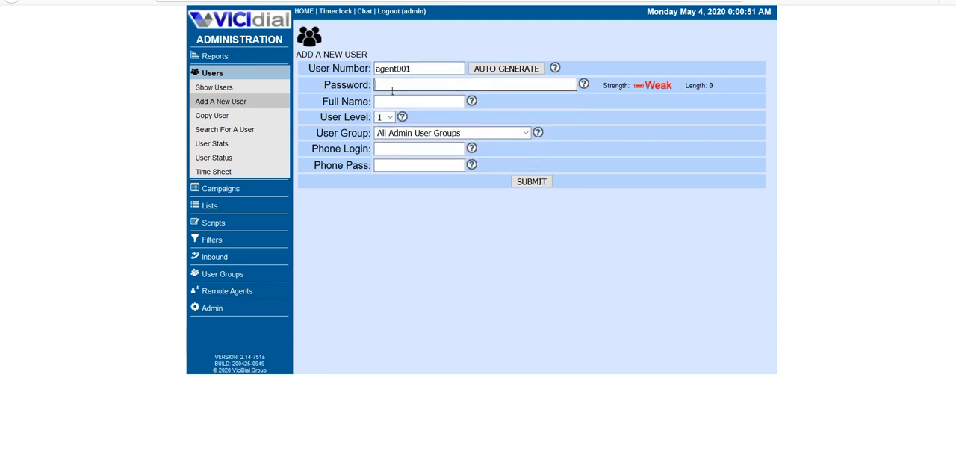
text(agent)
key(BackSpace)
key(BackSpace)
key(BackSpace)
text(test1)
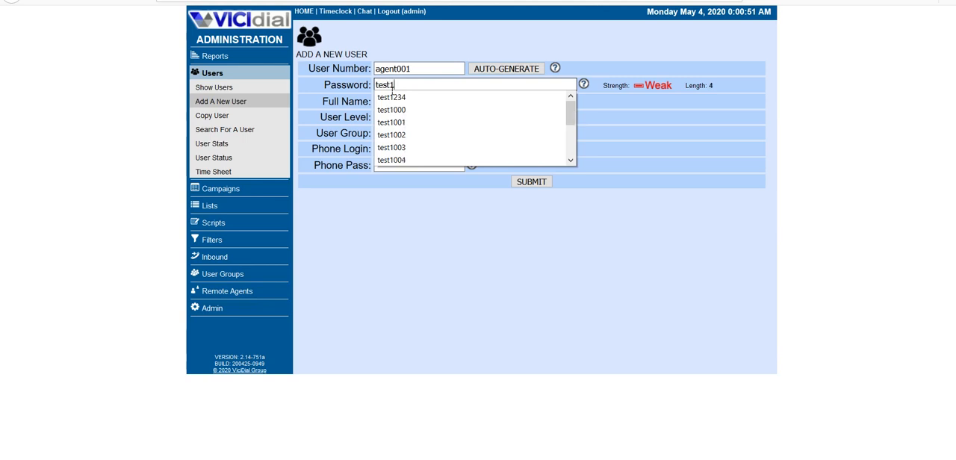
text(23)
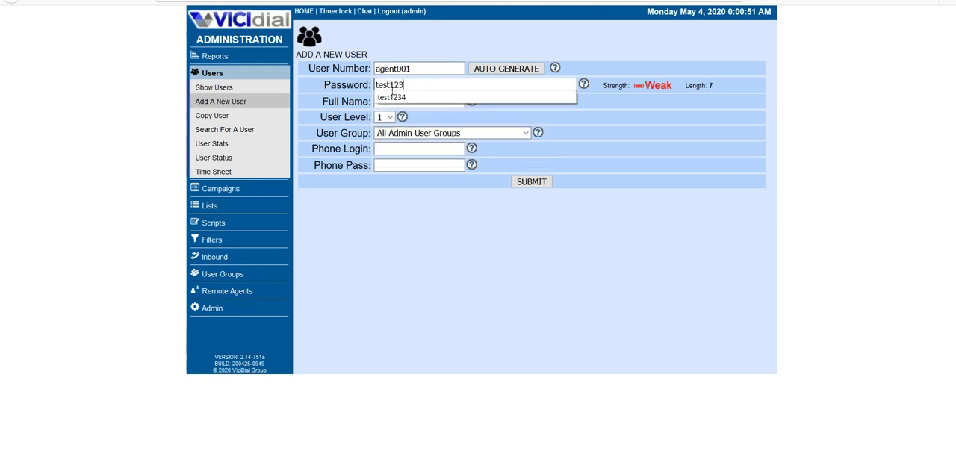
Step: Fill in the new user's full name
click(391, 101)
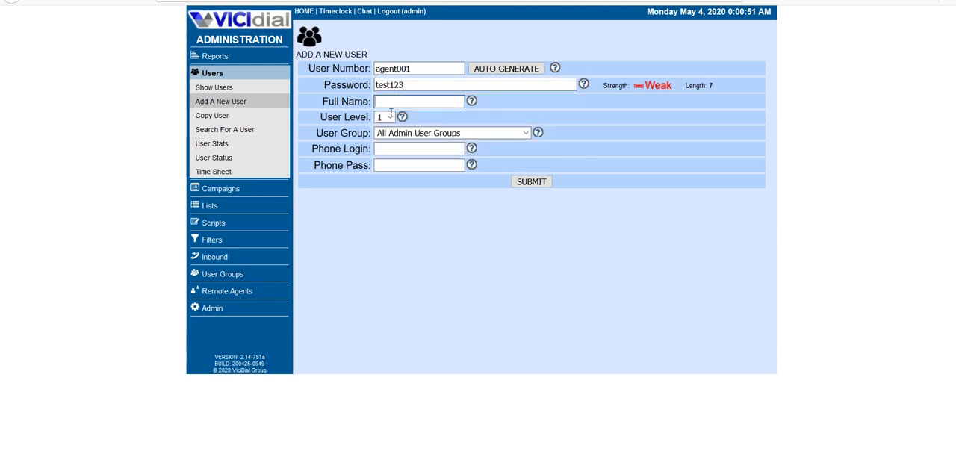
text(A)
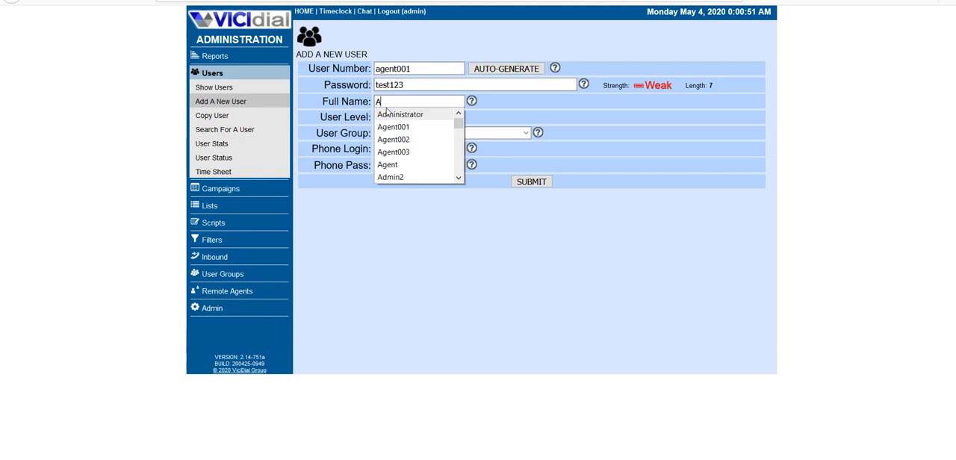
key(BackSpace)
text(A)
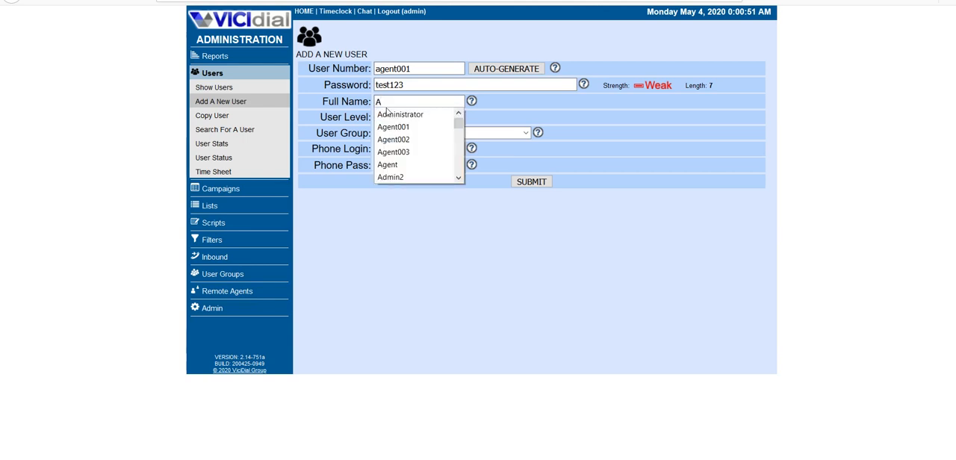
key(Escape)
key(BackSpace)
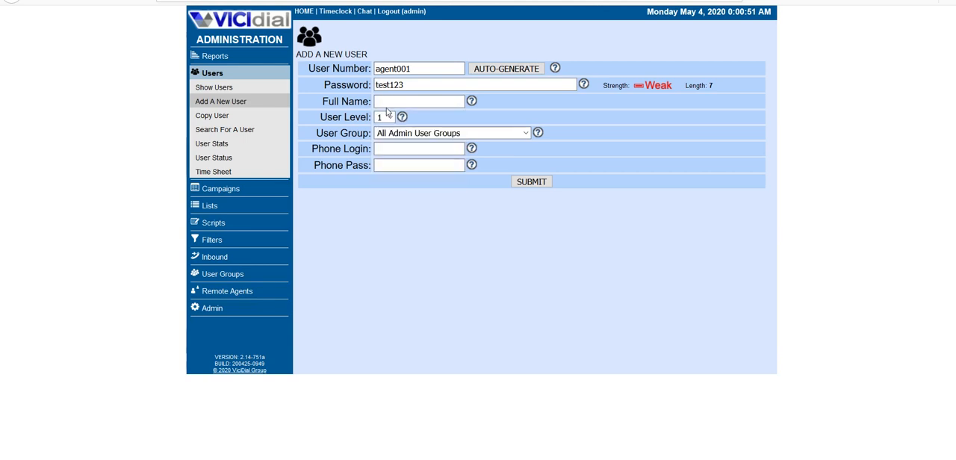
text(SAM)
Step: Assign the new user to the SALES - SALES AGENTS user group and submit the new user
click(392, 152)
click(477, 136)
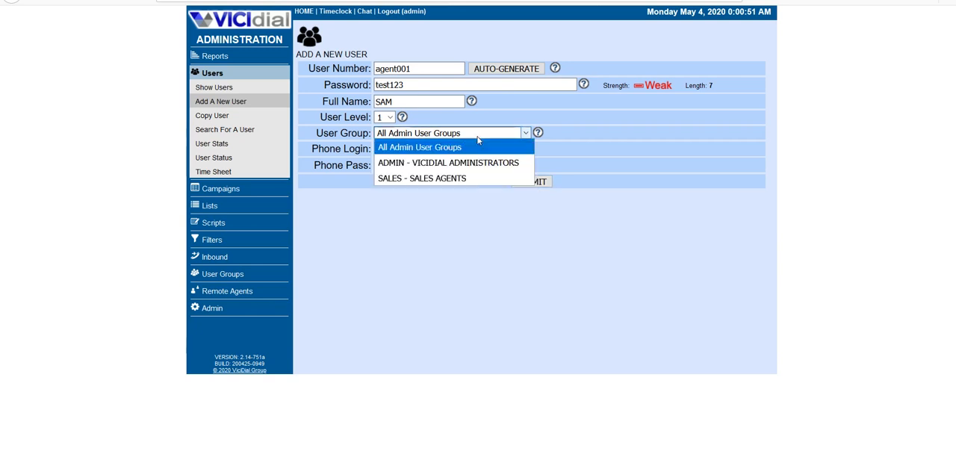
click(433, 182)
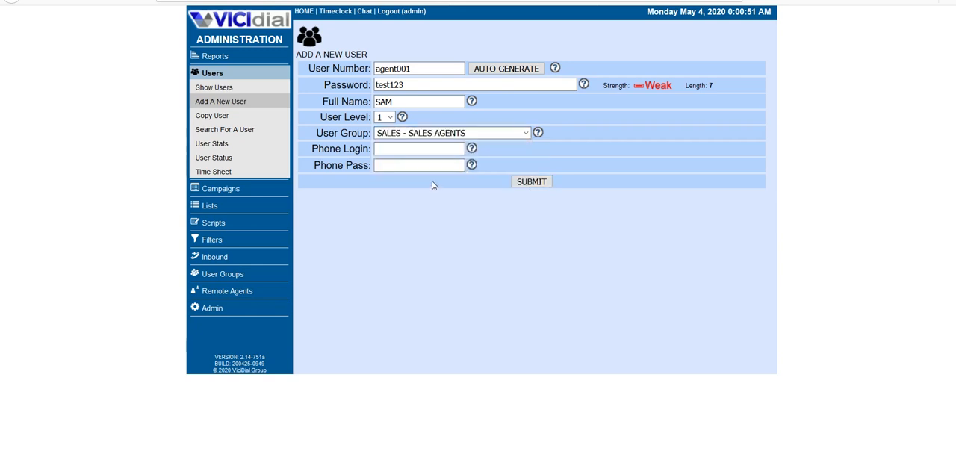
click(531, 182)
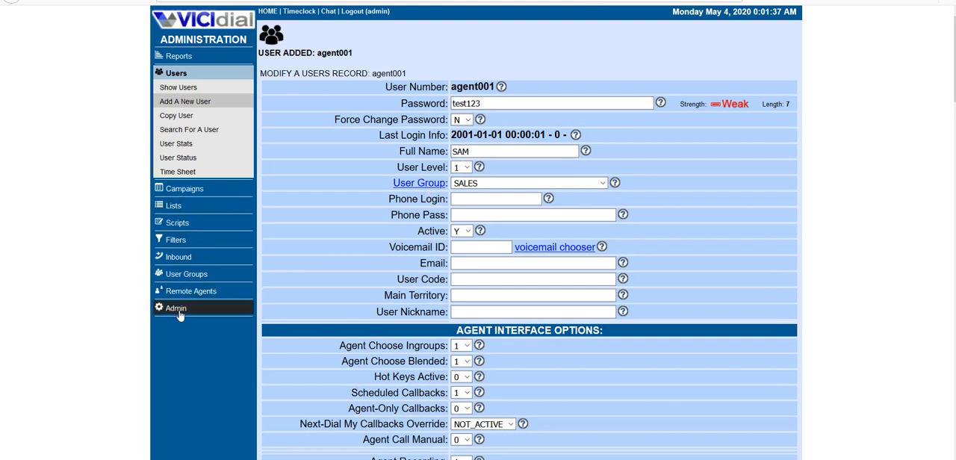
Step: Start adding a new phone account and set its phone extension and dial plan number to 8001
click(176, 309)
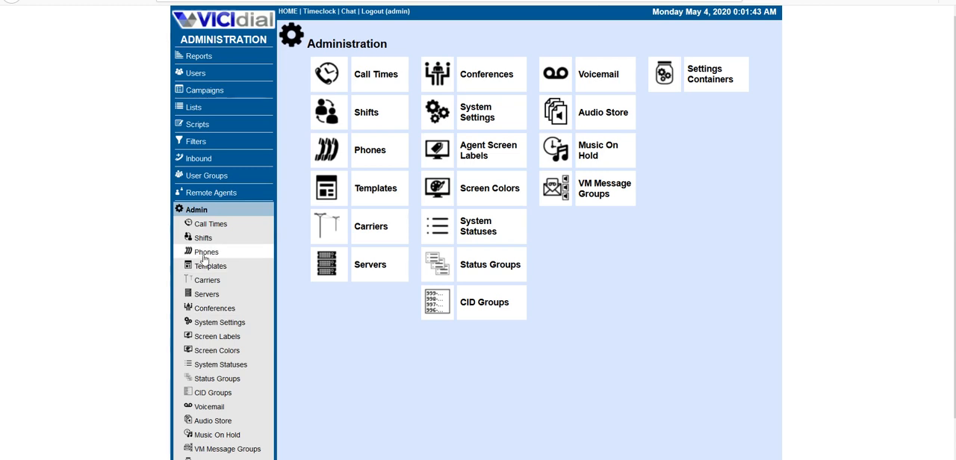
click(365, 150)
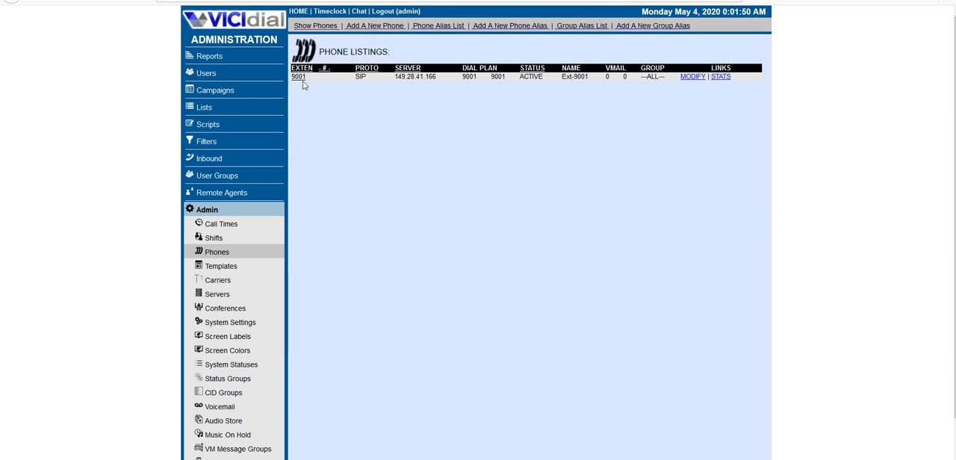
click(366, 27)
click(427, 83)
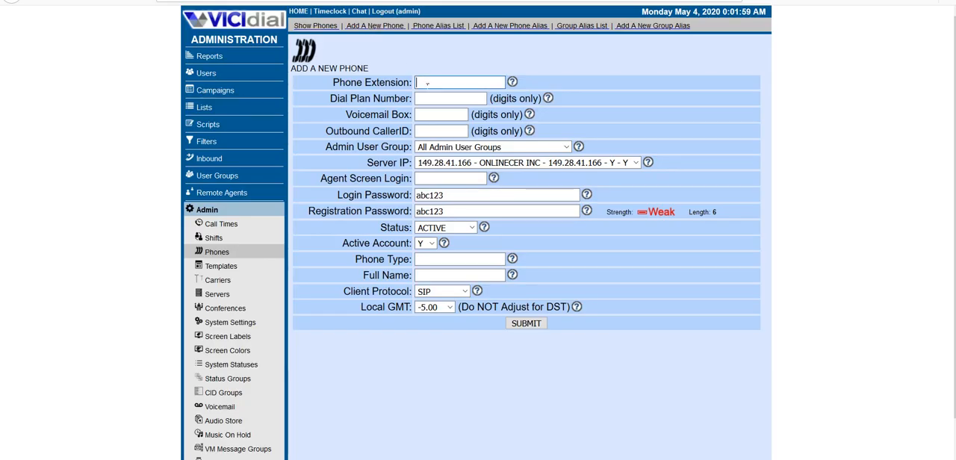
text(8001)
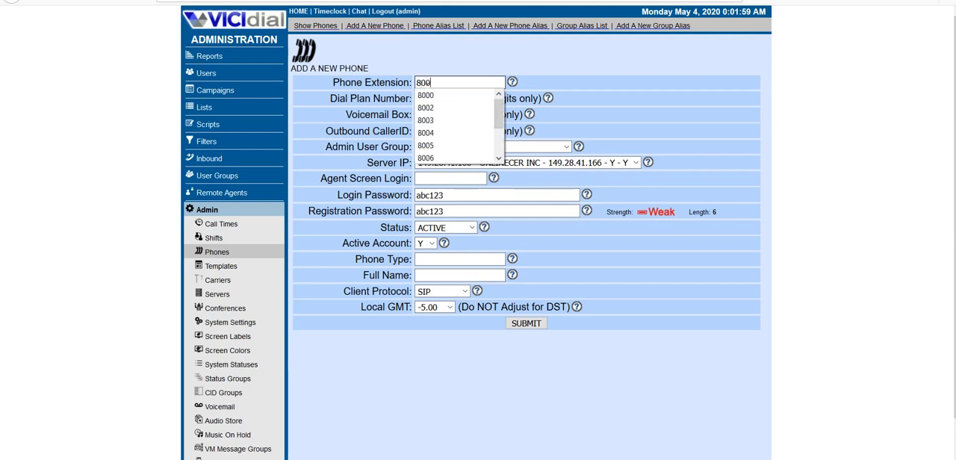
key(Tab)
text(8001)
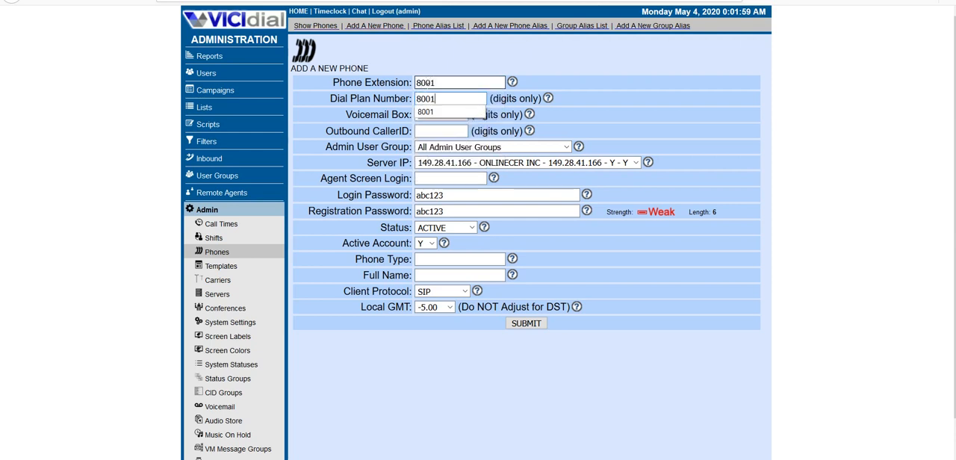
key(Tab)
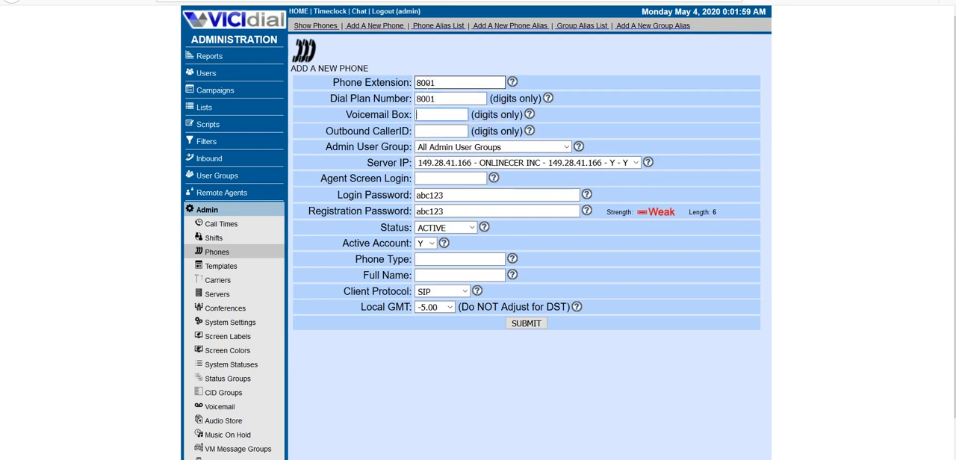
Step: Set the new phone's voicemail box and agent screen login to 8001
text(8001)
key(Tab)
key(Tab)
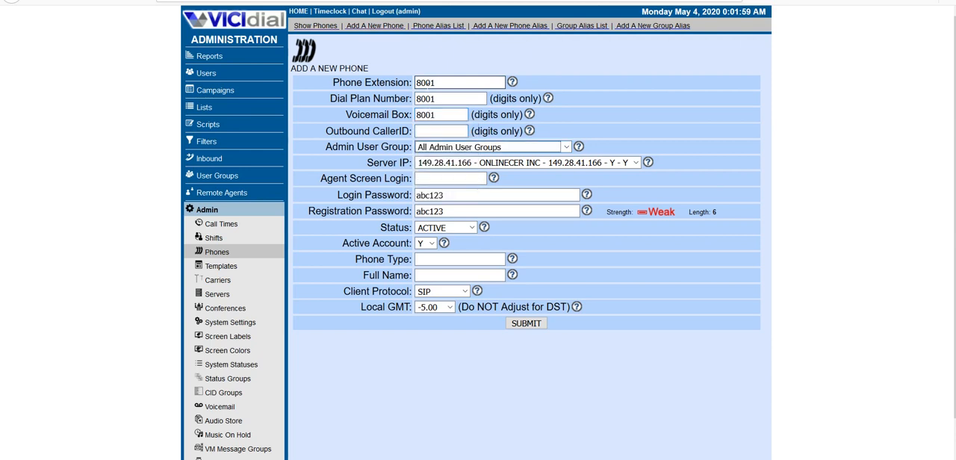
key(Tab)
key(Tab)
text(8001)
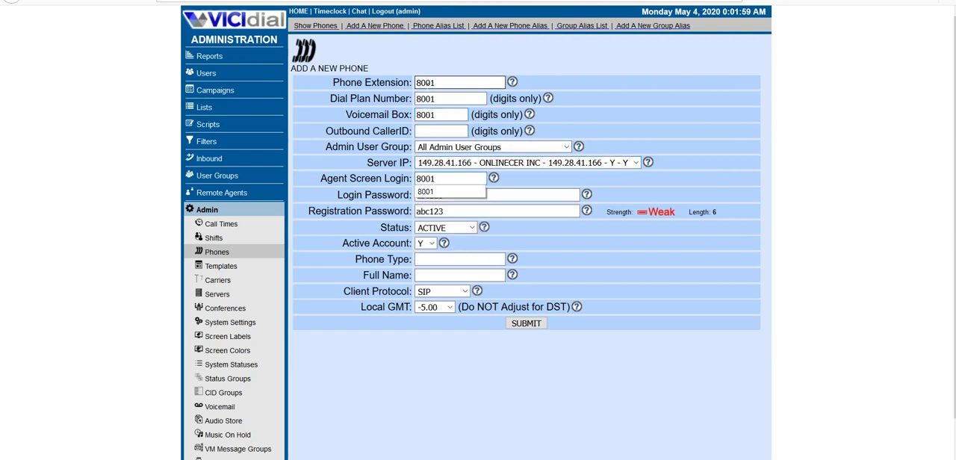
Step: Enter the login password for the new phone, keeping the default registration password
key(Tab)
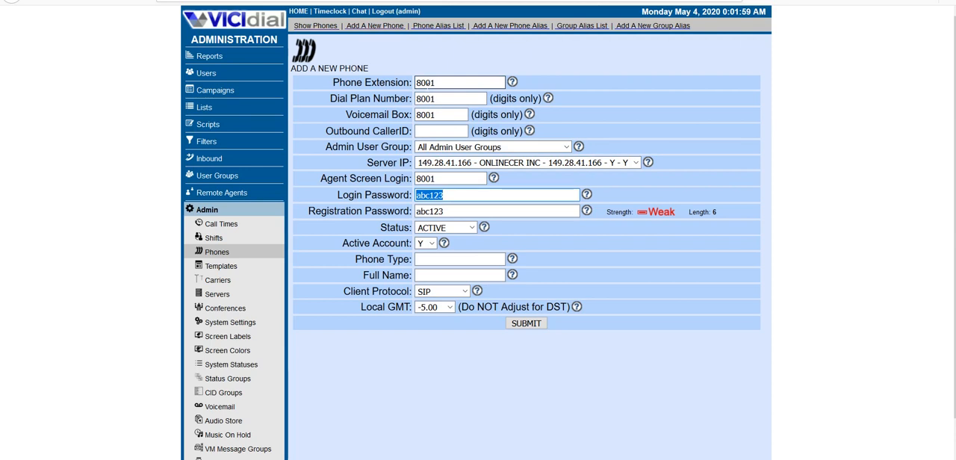
text(8001)
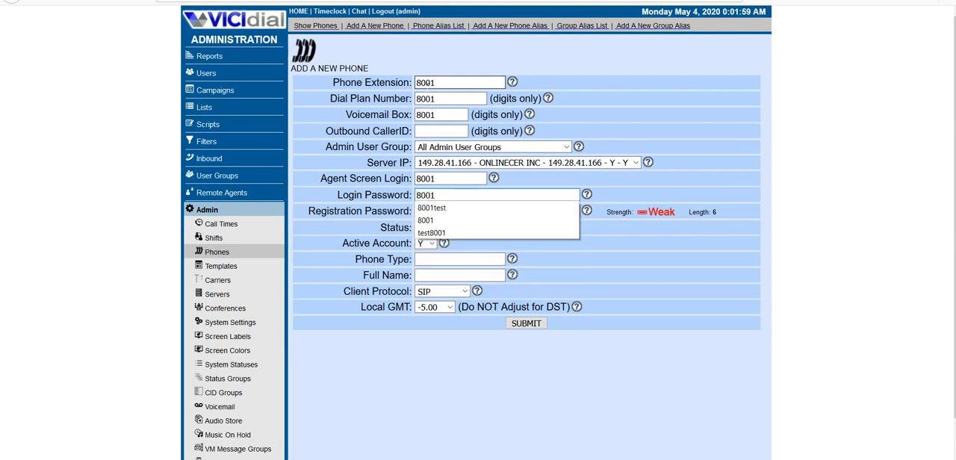
key(Tab)
key(Tab)
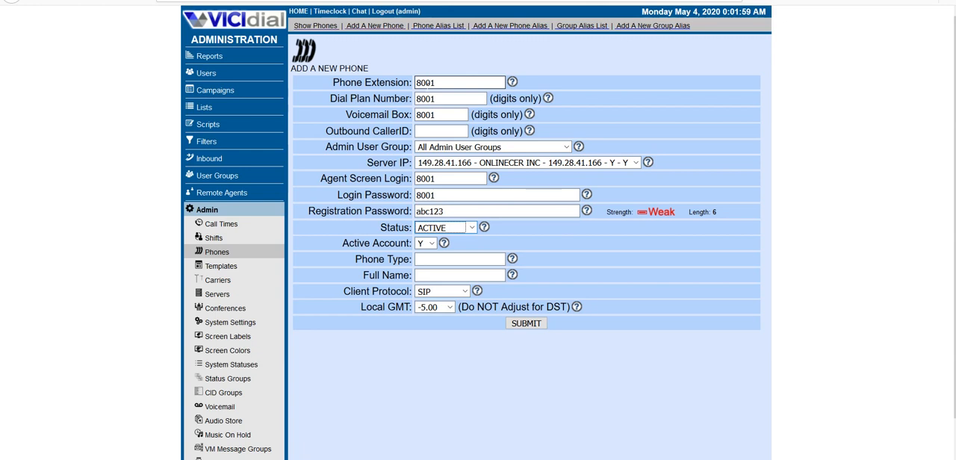
Step: Read the Agent Screen Login help and assign the phone to the SALES - SALES AGENTS admin user group
click(493, 182)
click(493, 179)
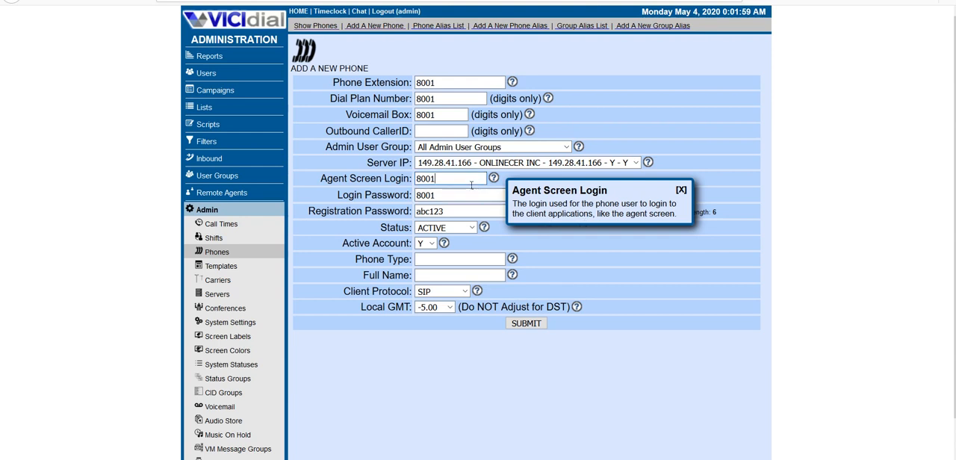
click(450, 195)
click(438, 149)
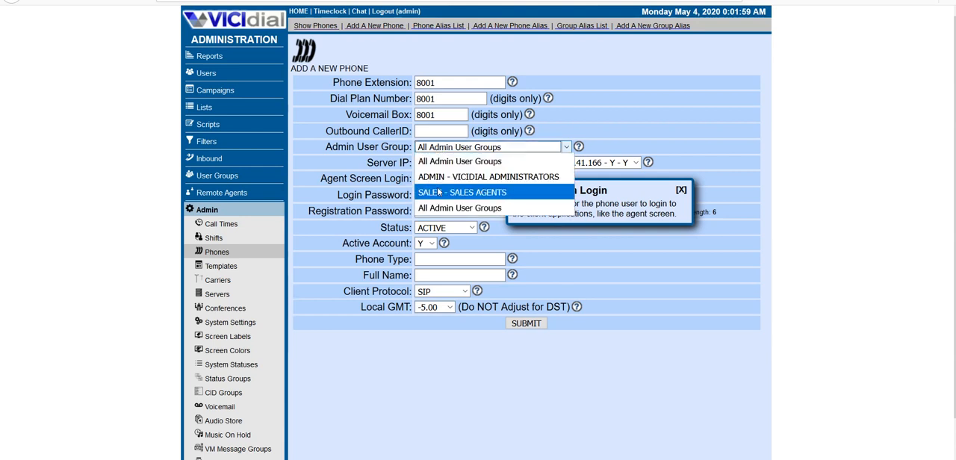
click(439, 192)
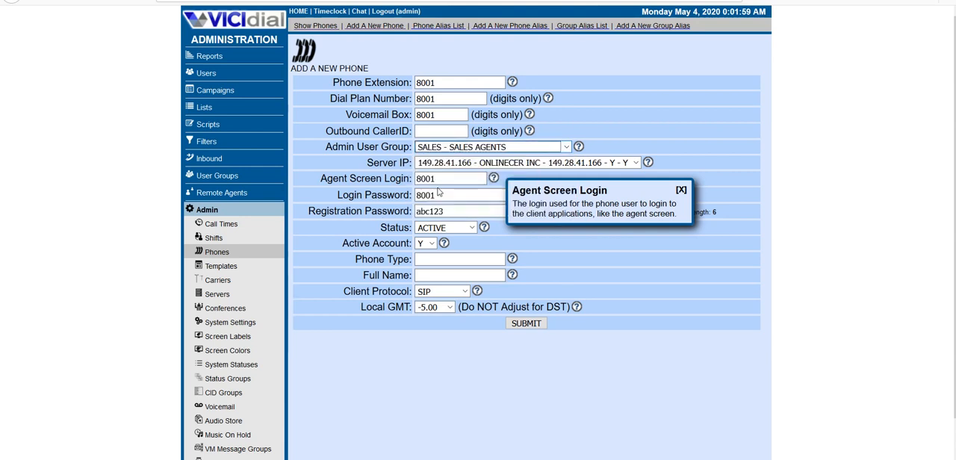
Step: Fill in the full name for the phone account and submit the new phone
click(457, 280)
text(SA)
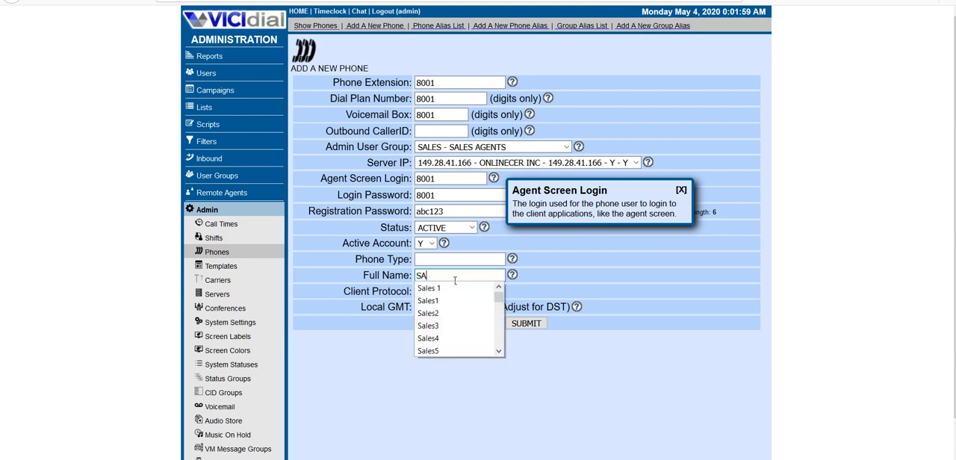
text(M)
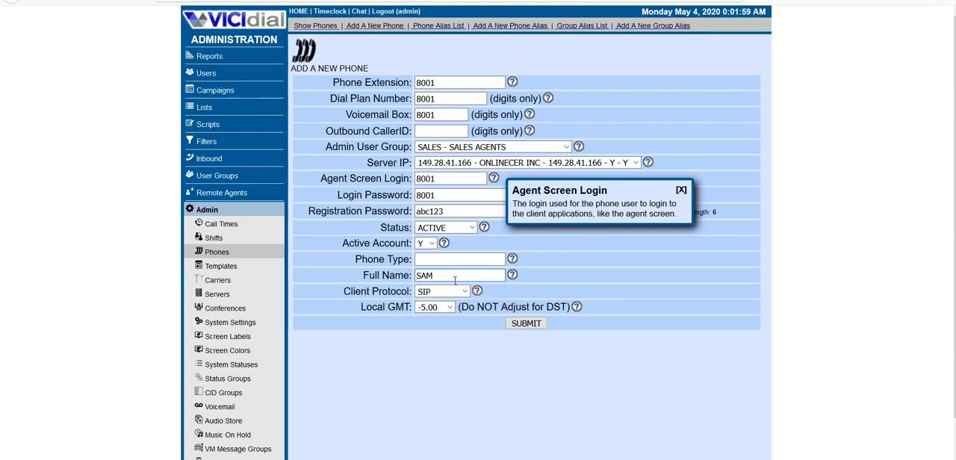
click(526, 325)
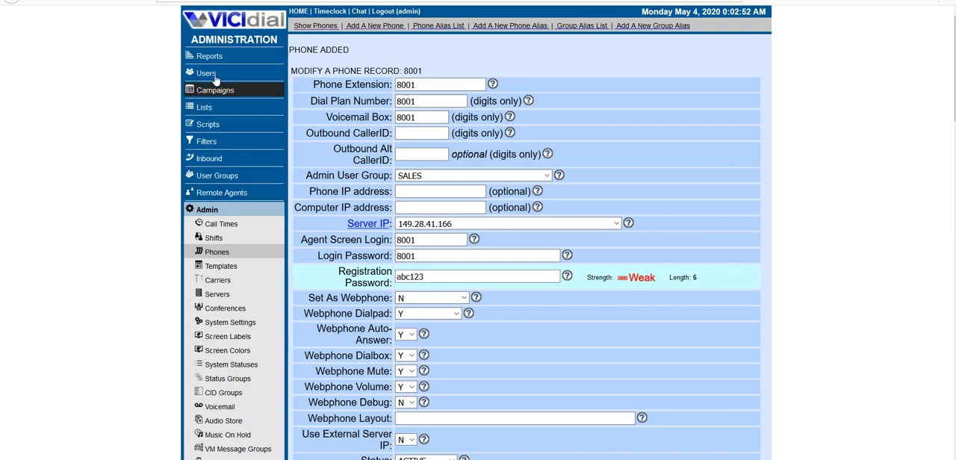
Step: Open the user groups listing and review the tutorial outline in Notepad before returning to VICIdial
click(217, 176)
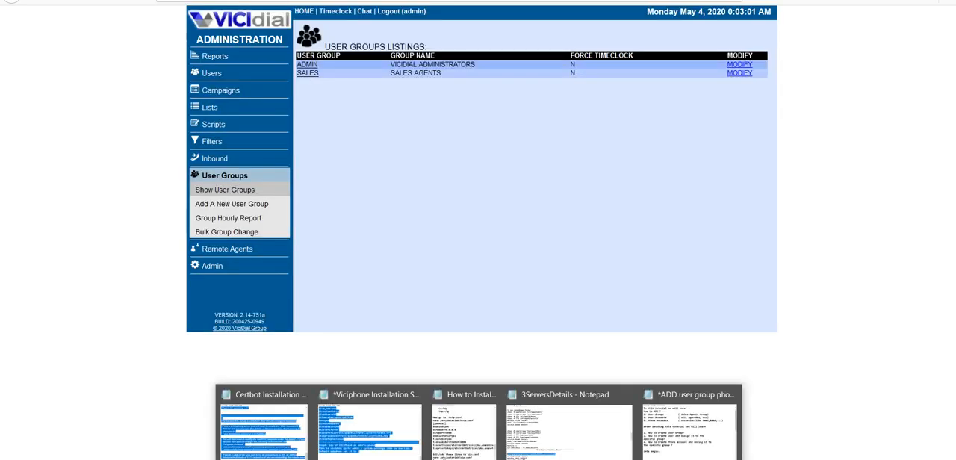
click(652, 438)
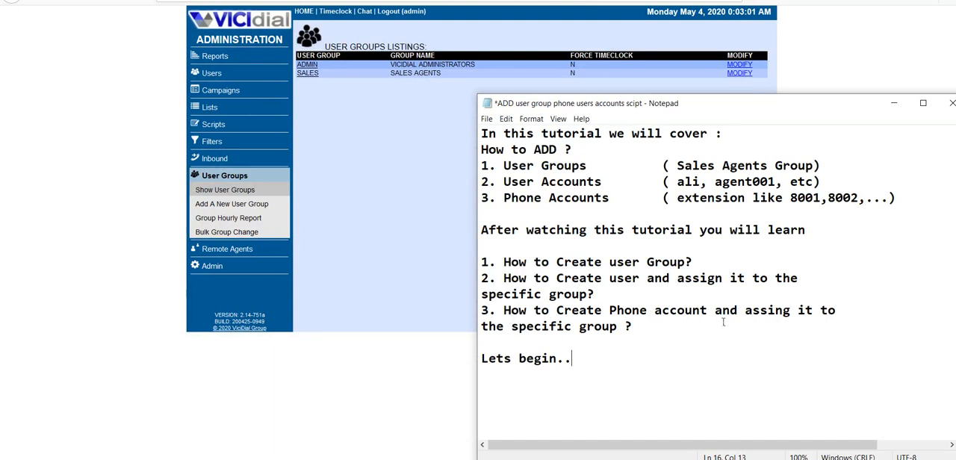
click(410, 270)
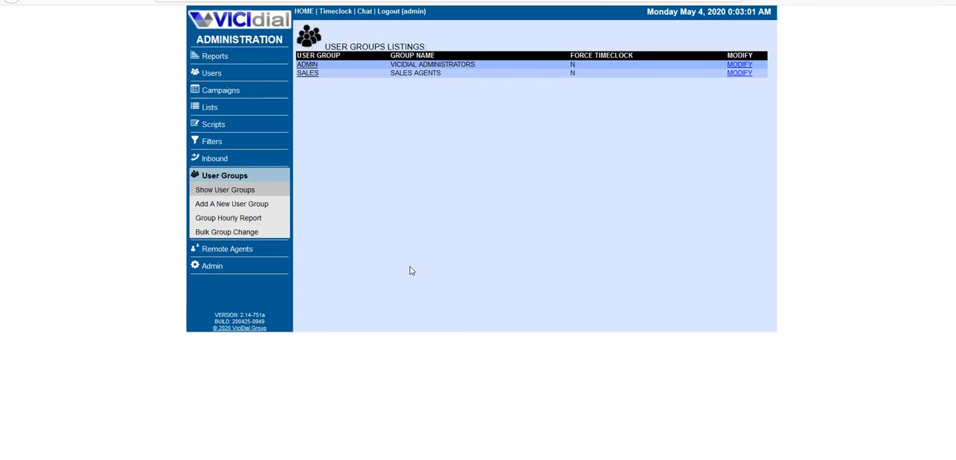
Step: Open the SALES user group record and check the users within the group
click(308, 73)
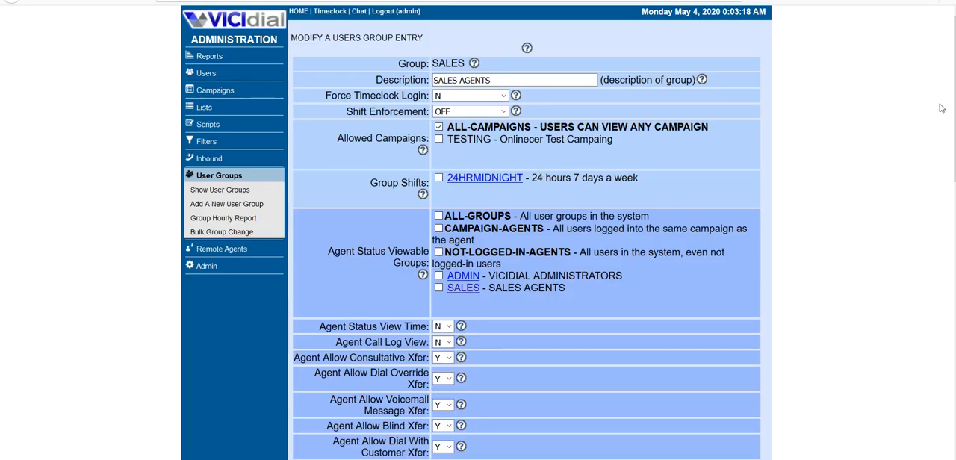
scroll(843, 162, down, 10)
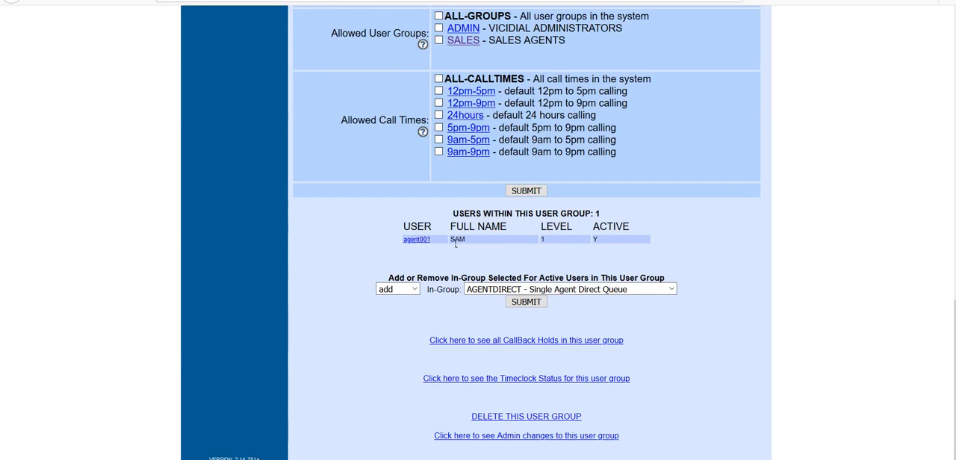
drag(451, 240, 546, 252)
click(546, 252)
Step: Look through the in-group choices for the group's active users, switching the action to remove and back to add
click(525, 291)
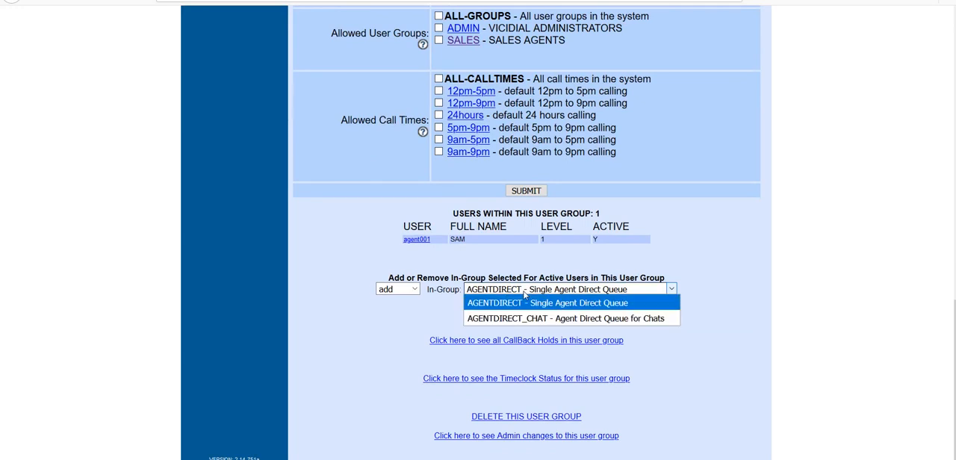
click(525, 295)
click(403, 290)
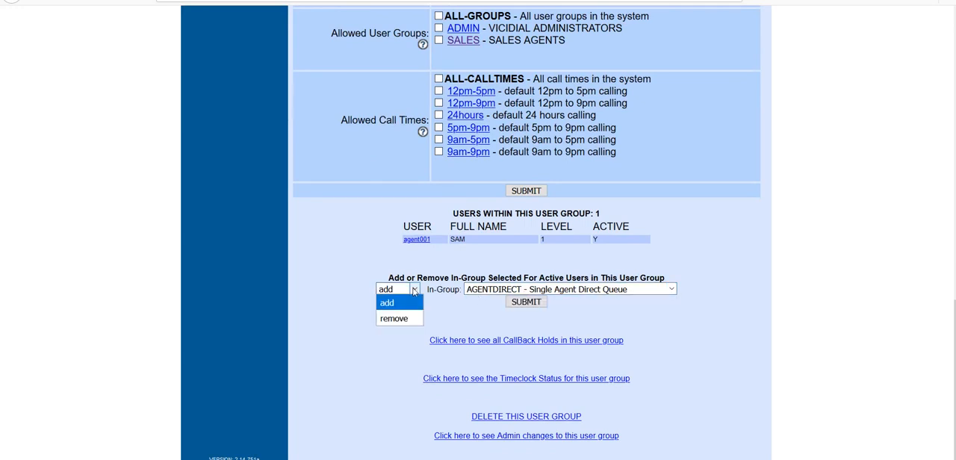
click(404, 319)
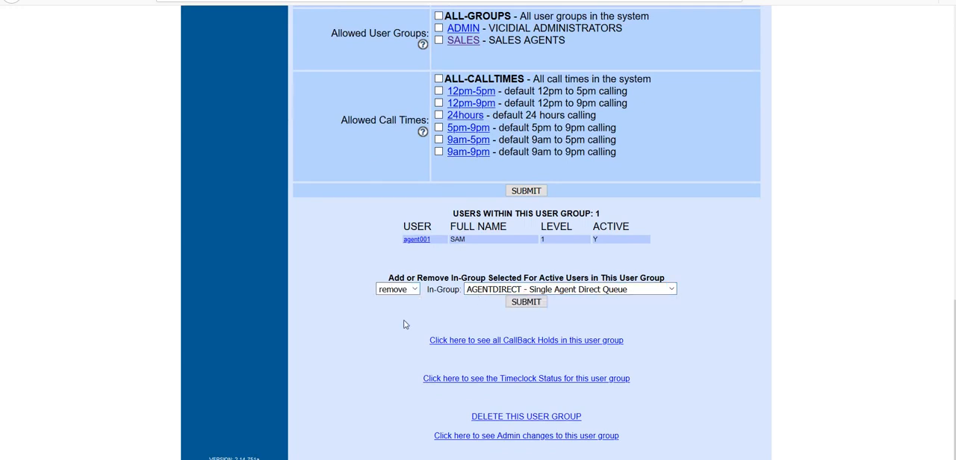
click(480, 292)
click(481, 291)
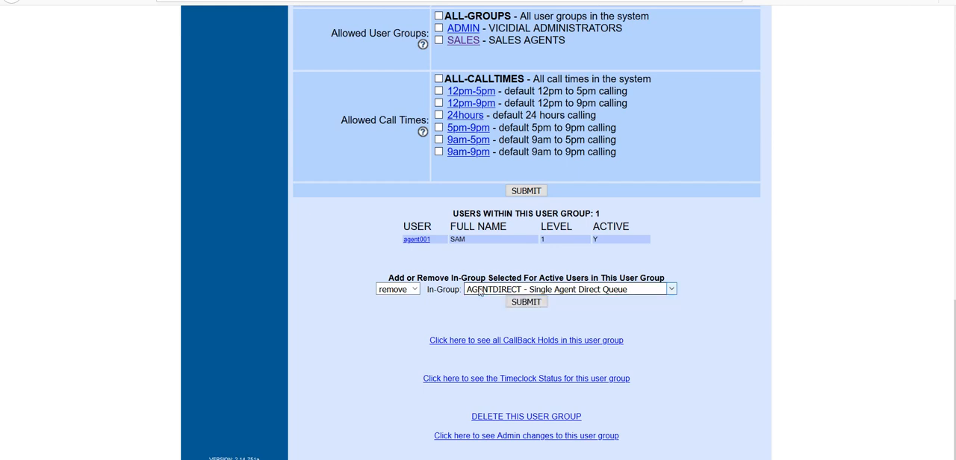
click(412, 289)
click(401, 307)
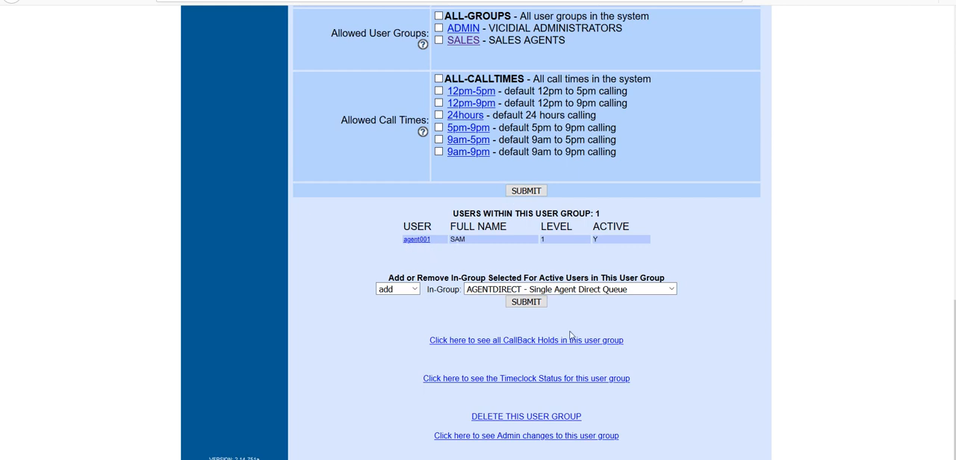
Step: Submit the SALES user group record and return to the administration home page
click(527, 190)
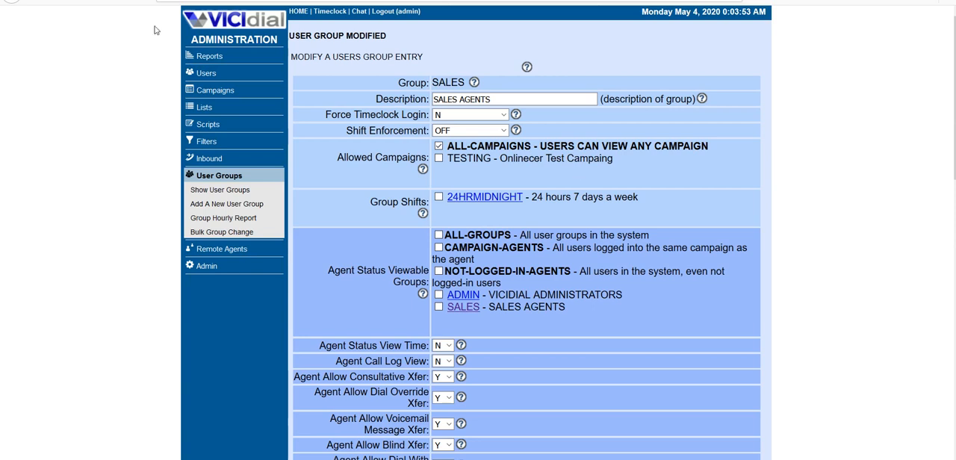
click(208, 25)
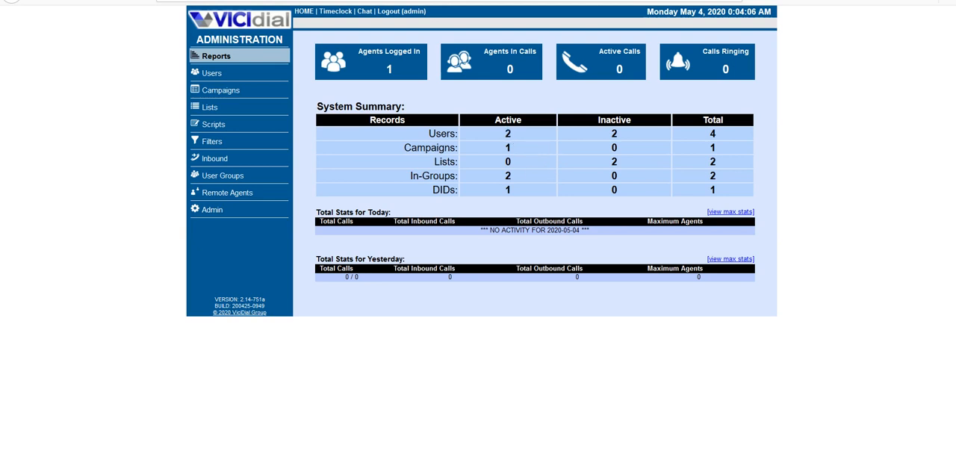
Step: Switch to the tutorial script in Notepad and add the line "Thats it for this tutorial .." below "Lets begin.."
mouse_move(479, 459)
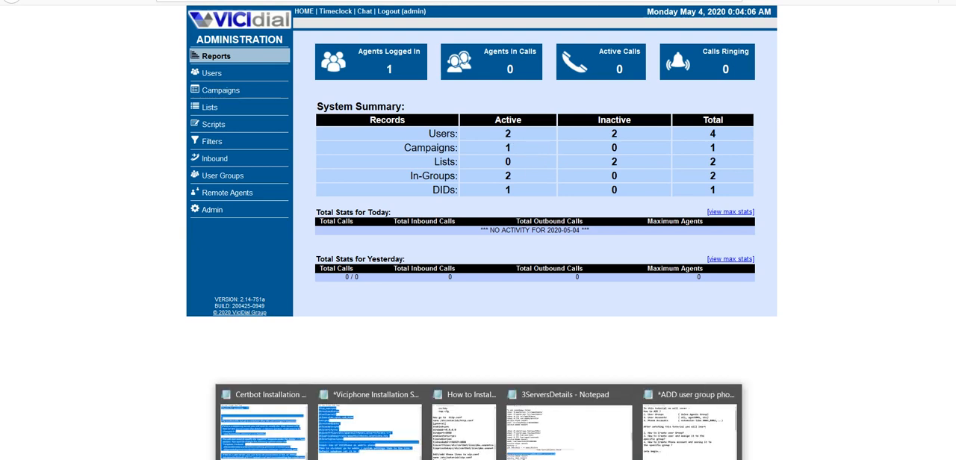
click(678, 420)
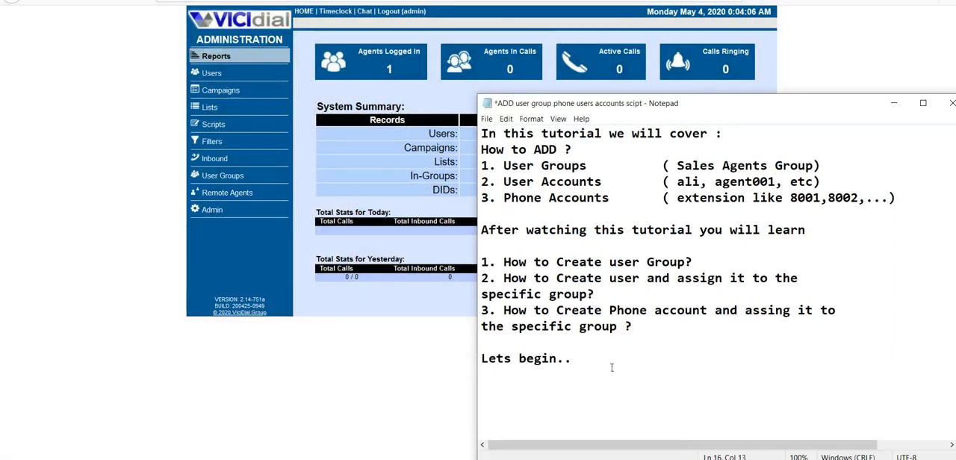
key(Return)
text(Thats it for )
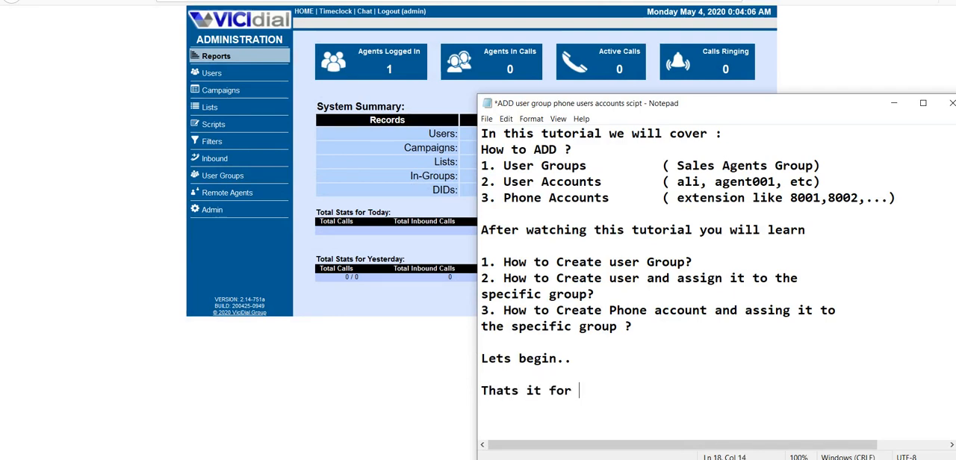
text(this tutorial)
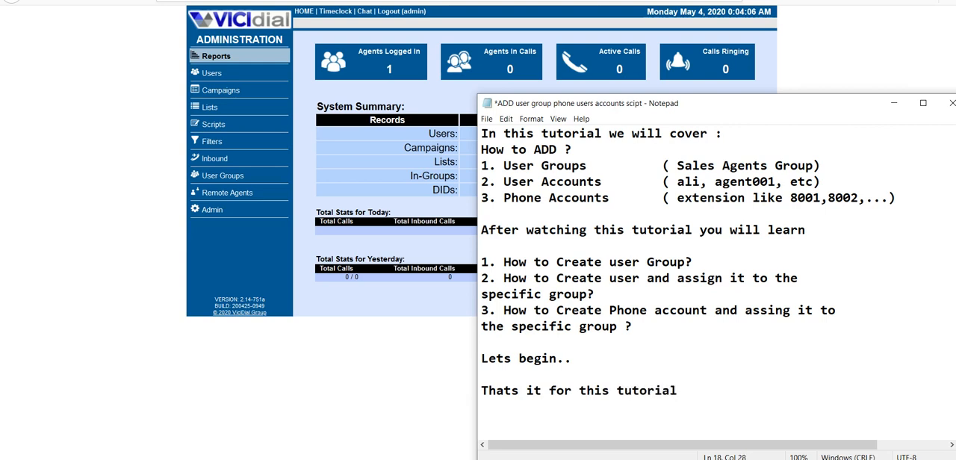
text( ..)
Step: Go down to the closing thanks message at the end of the Notepad script
key(Down)
key(Down)
key(Down)
key(Down)
key(Down)
key(Down)
key(Down)
key(Down)
key(Down)
key(Down)
key(Down)
key(Down)
key(Down)
key(Down)
key(Down)
key(Down)
key(Down)
key(Down)
key(Down)
key(Down)
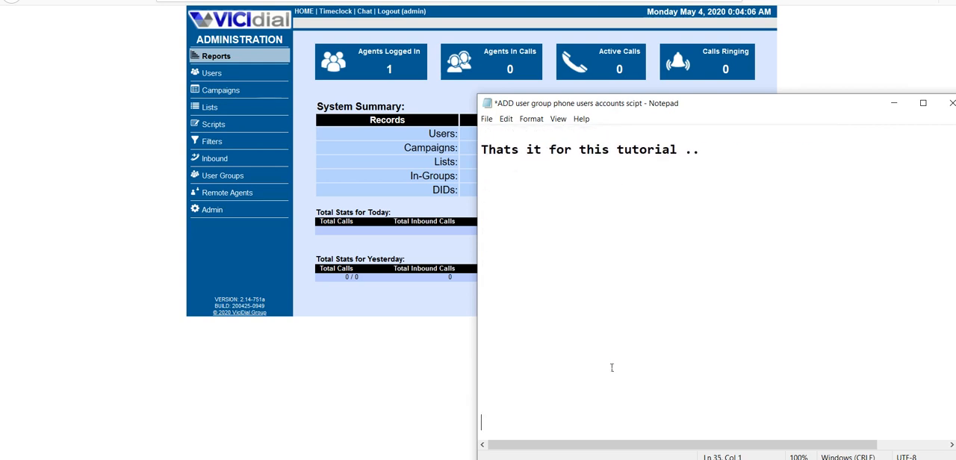
key(Down)
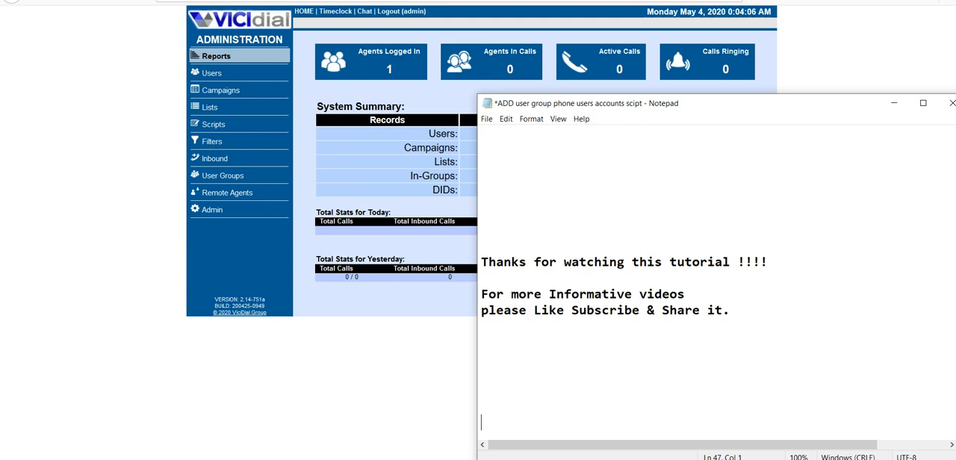
right_click(499, 458)
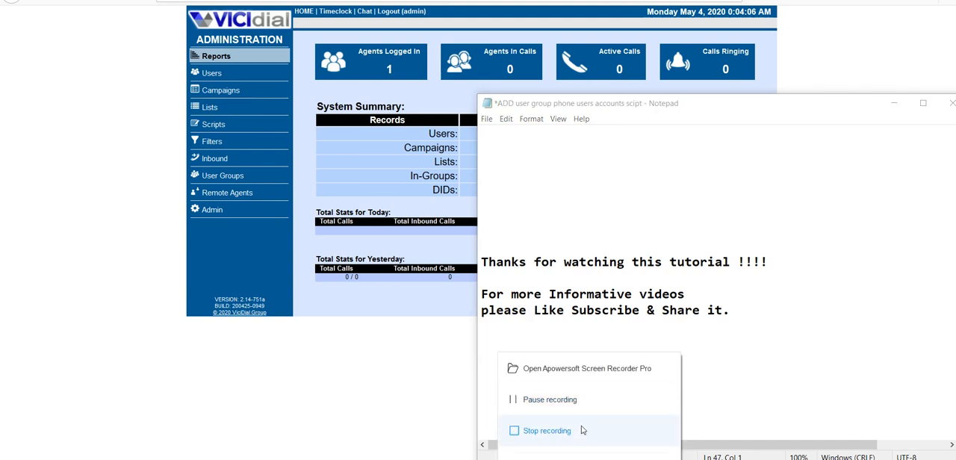